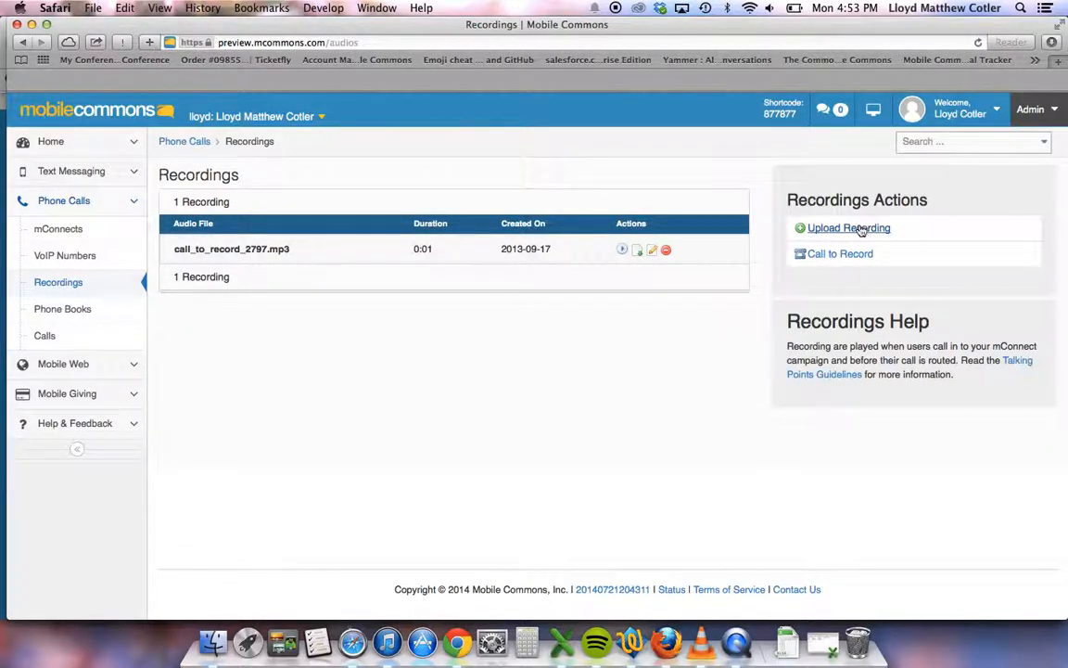
View the Call to Record instructions and return to the recordings list
click(846, 253)
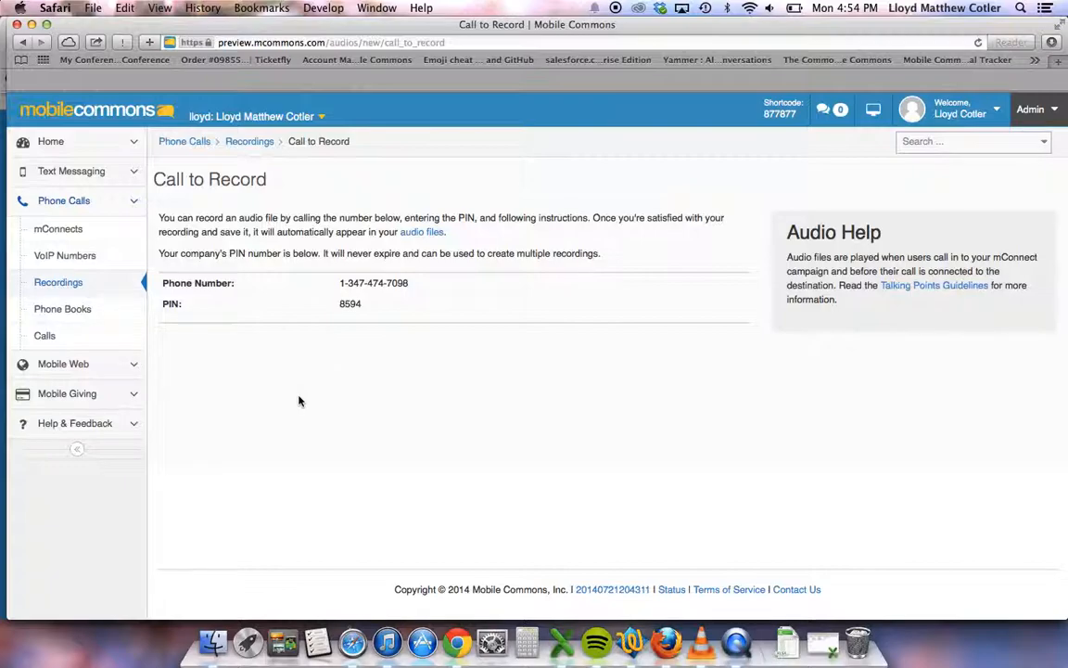
click(80, 283)
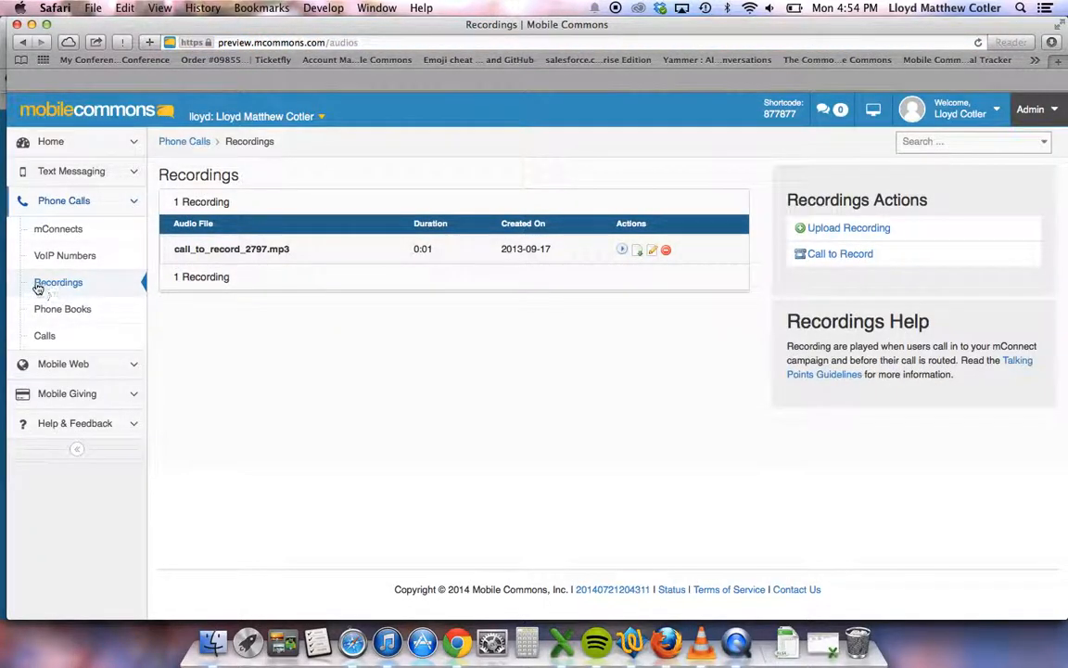
Start a new mConnect named "mConnect example" and assign the account's available VoIP number to it
click(75, 237)
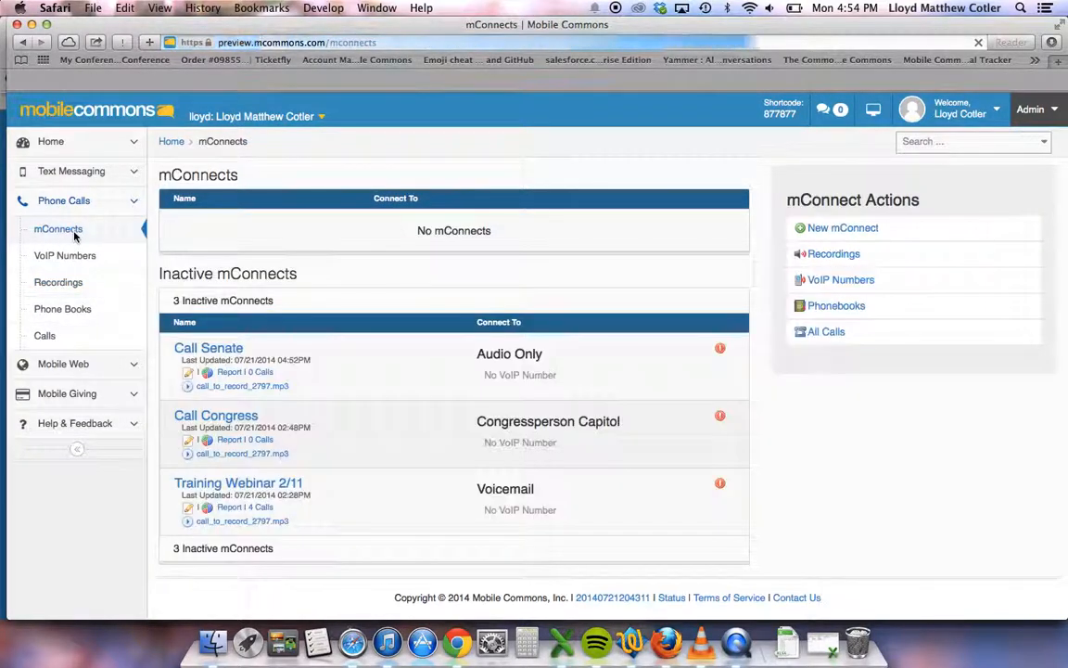
click(824, 229)
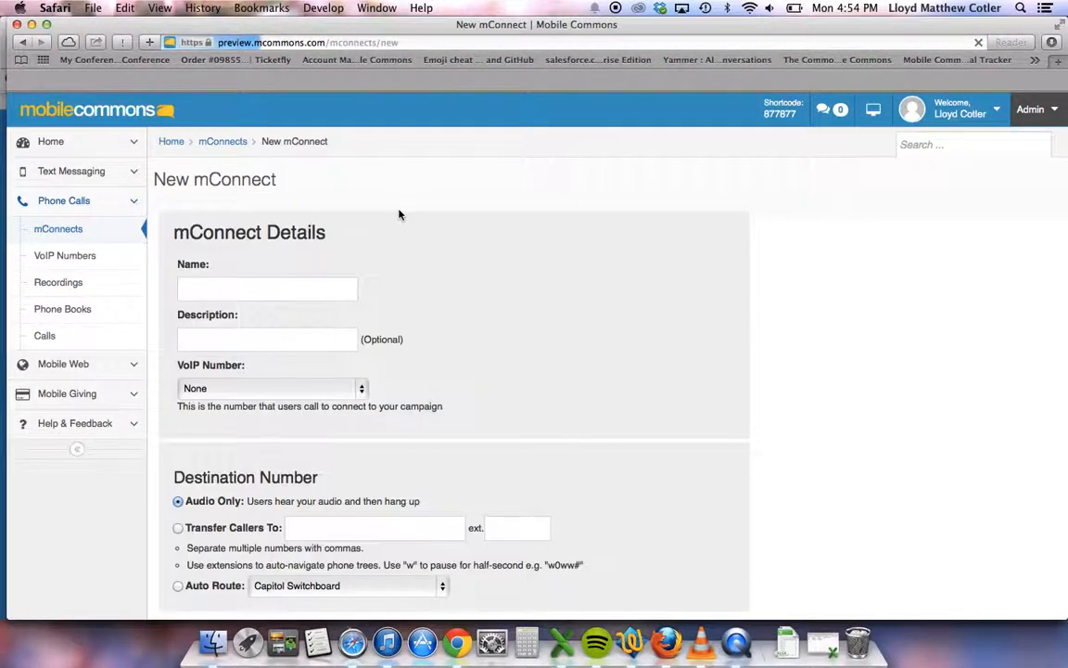
text(MConnect example)
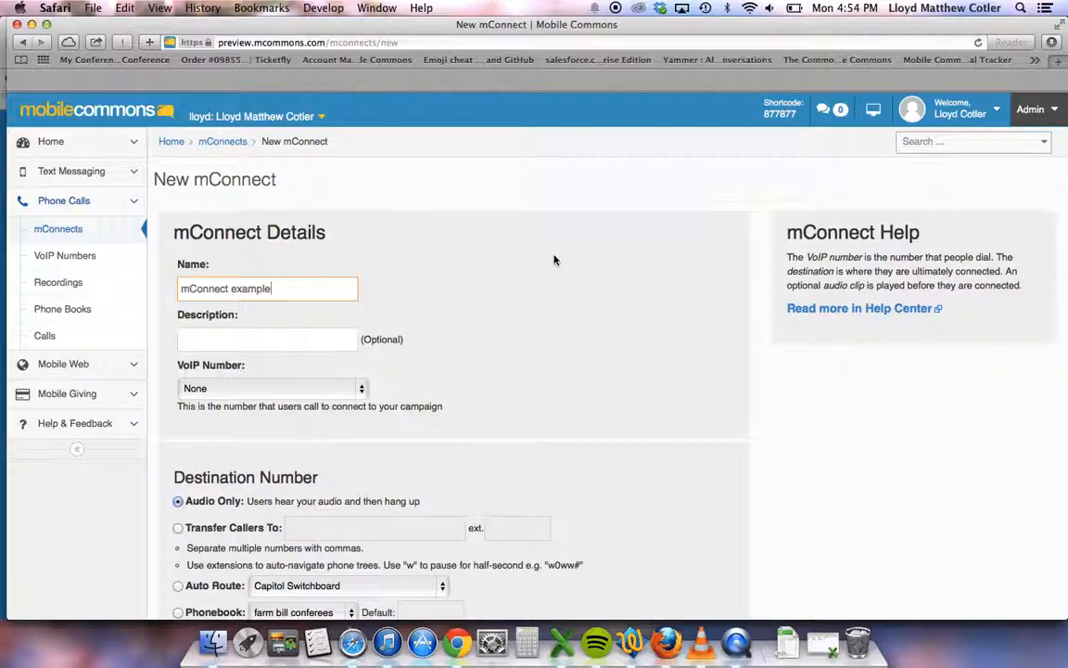
scroll(555, 260, down, 1)
click(320, 386)
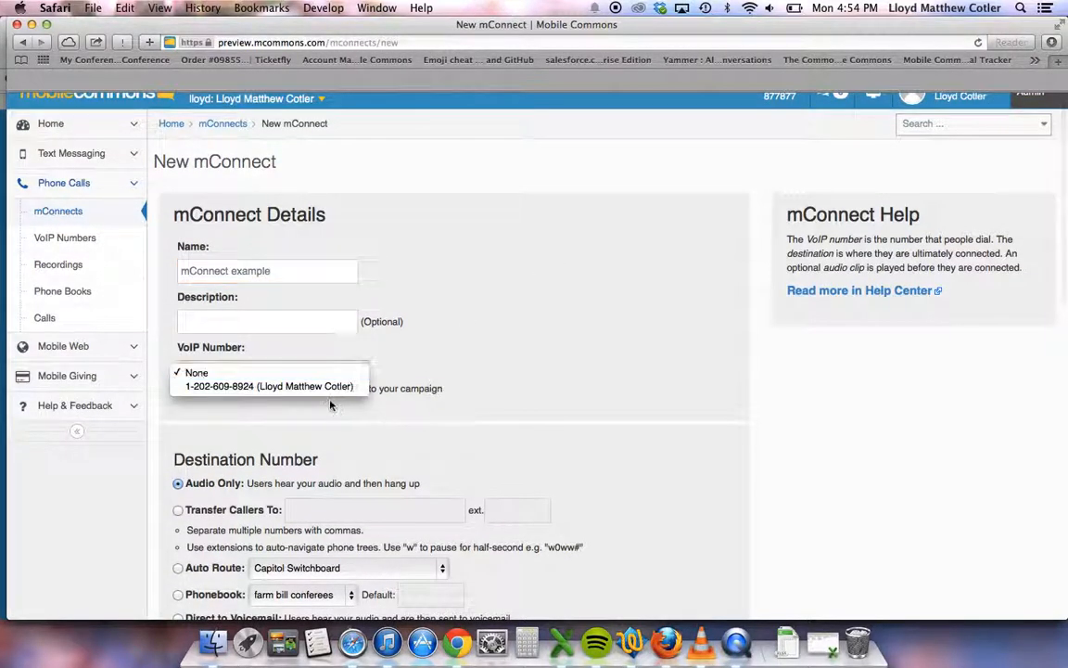
click(297, 386)
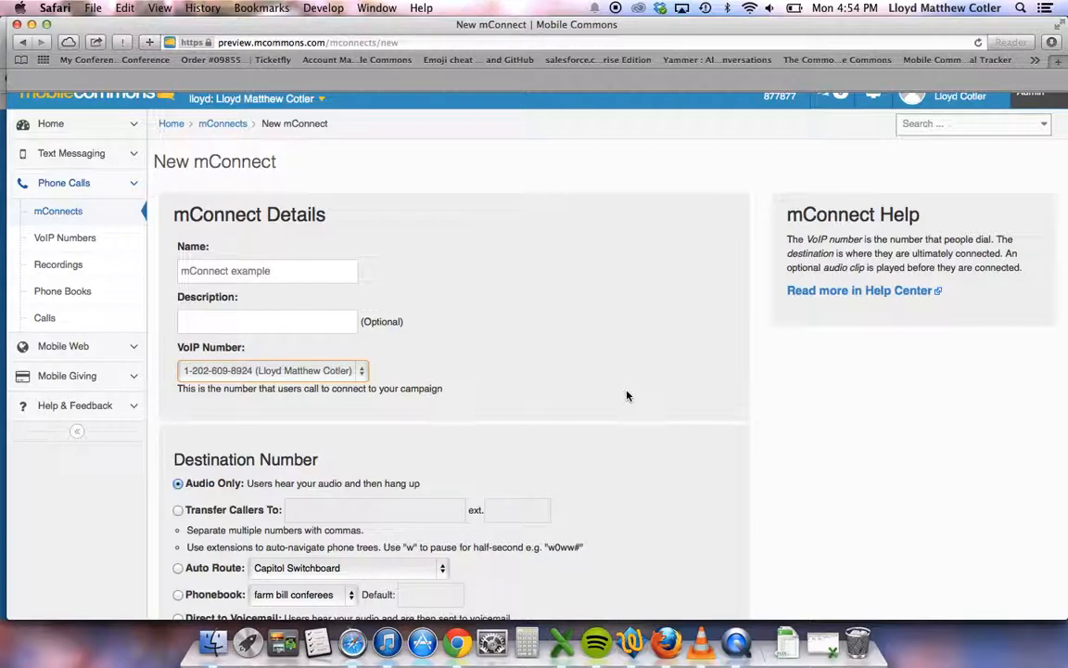
Choose Transfer Callers To as the destination number option and activate its extension field
scroll(627, 396, down, 3)
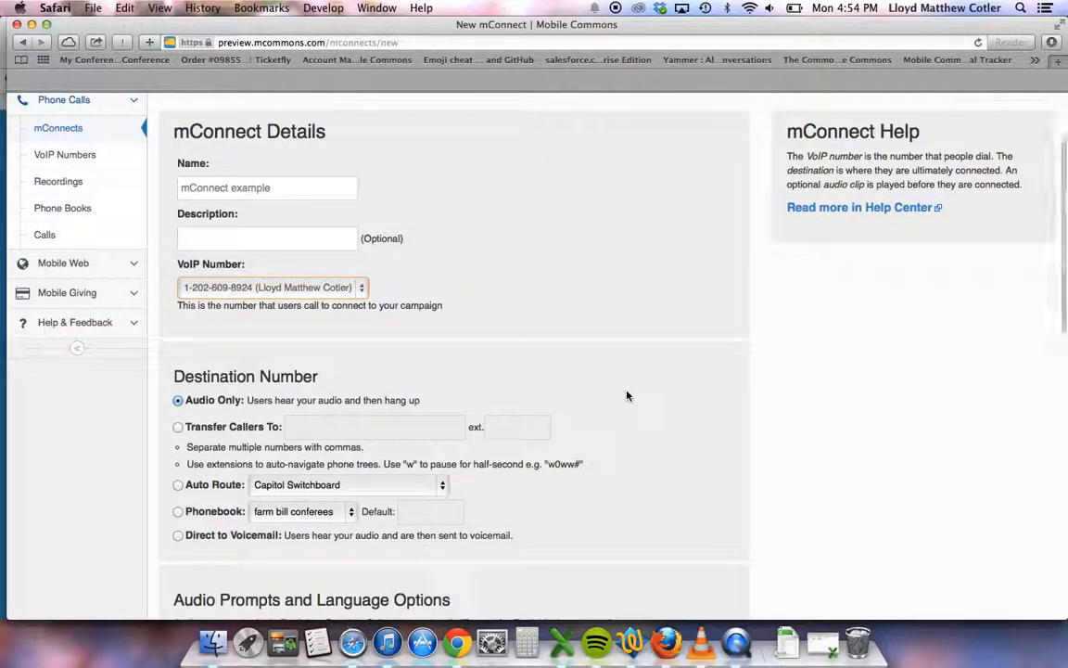
scroll(627, 396, down, 3)
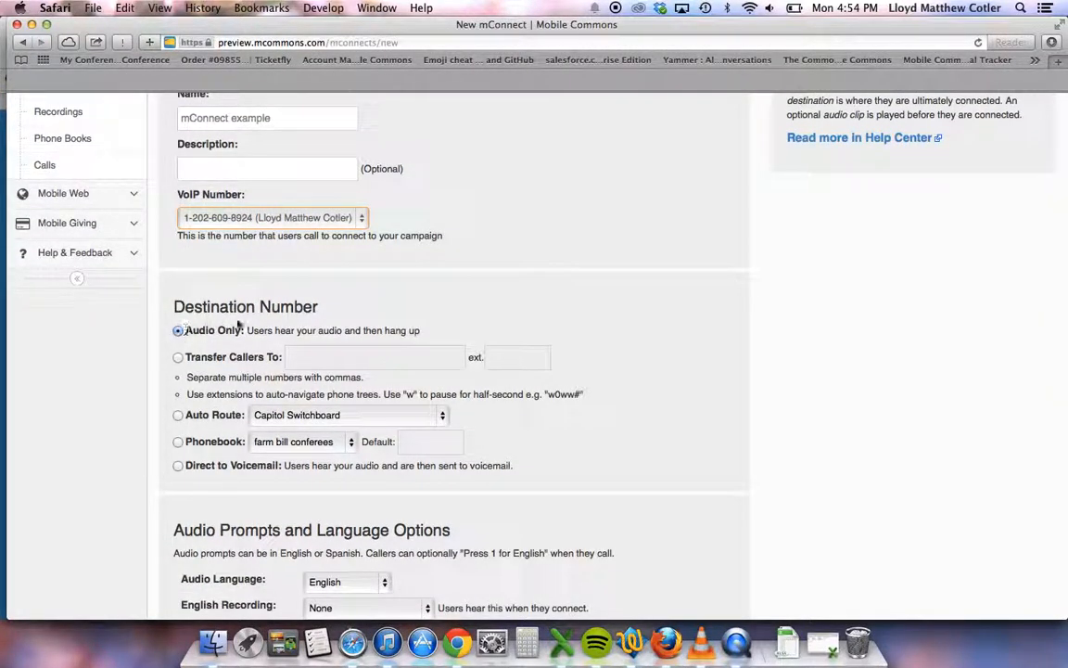
scroll(204, 324, down, 1)
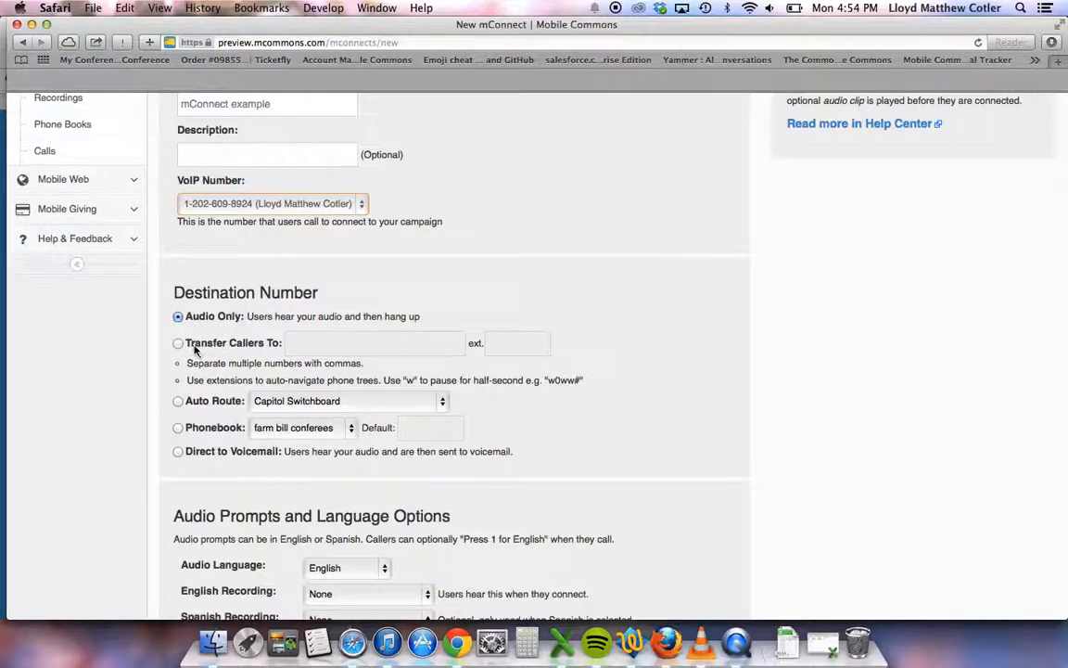
click(236, 343)
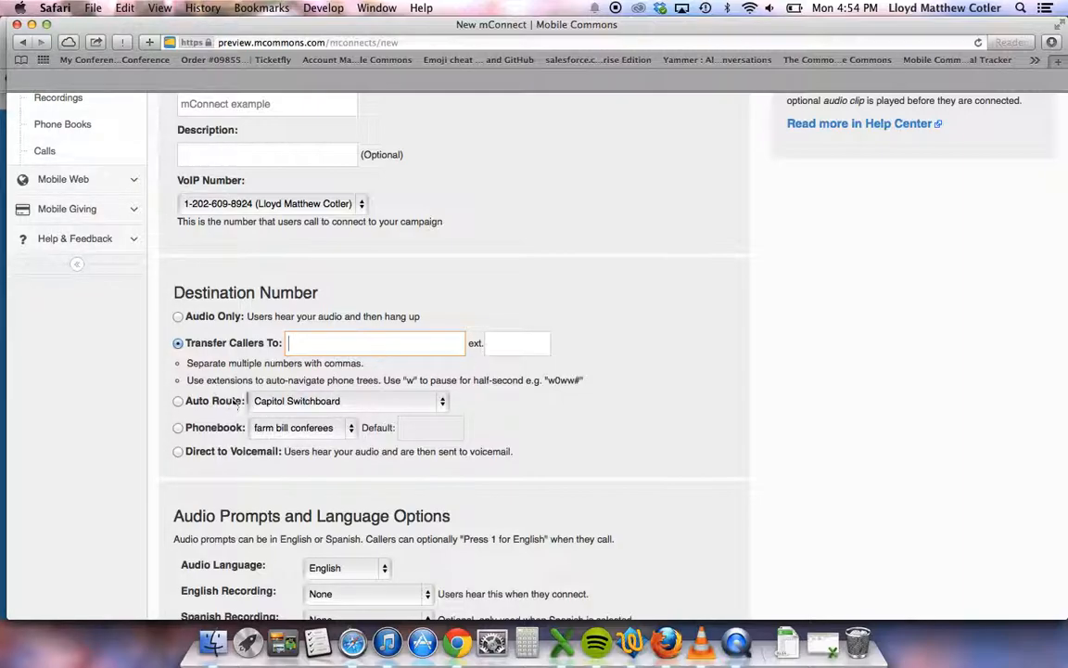
click(512, 350)
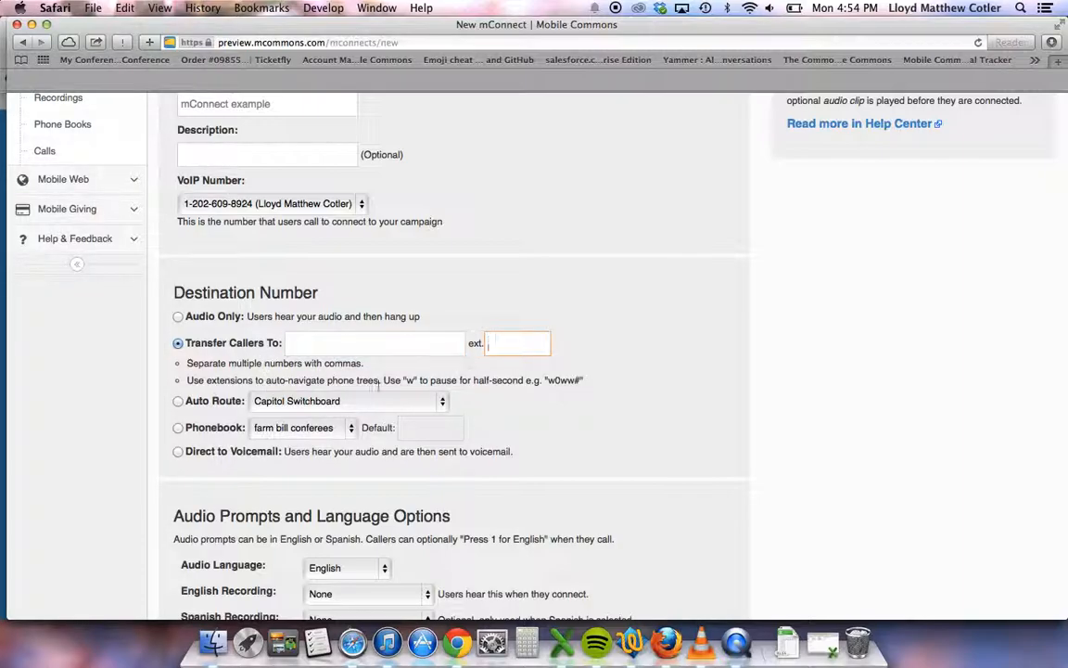
Choose Auto Route as the destination and examine the available switchboard, state and US legislator routing options
click(178, 401)
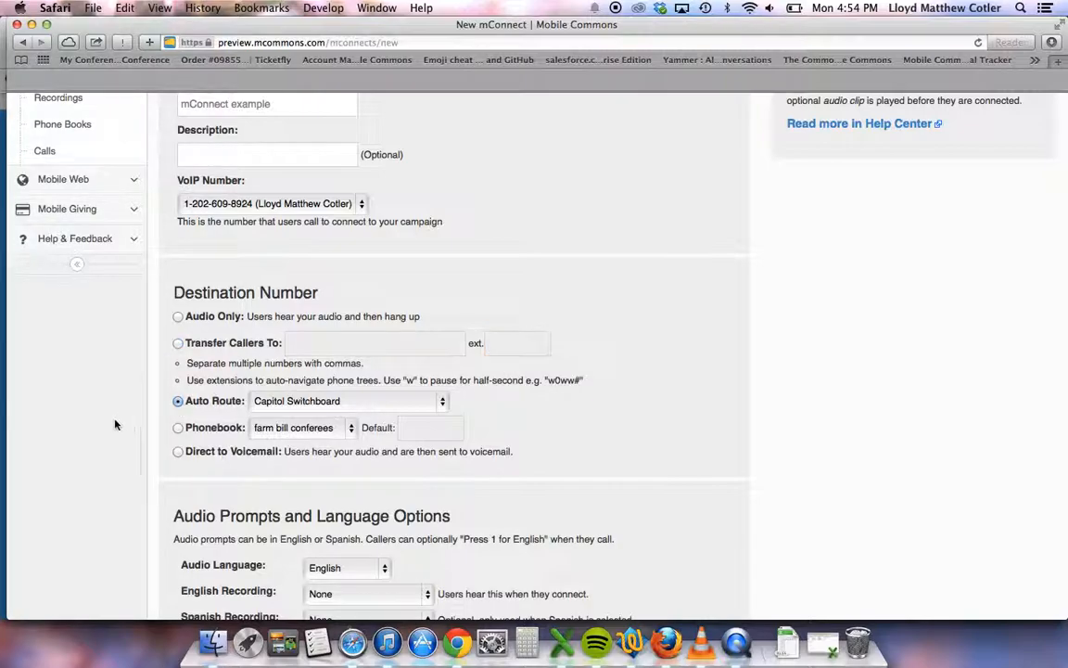
click(298, 404)
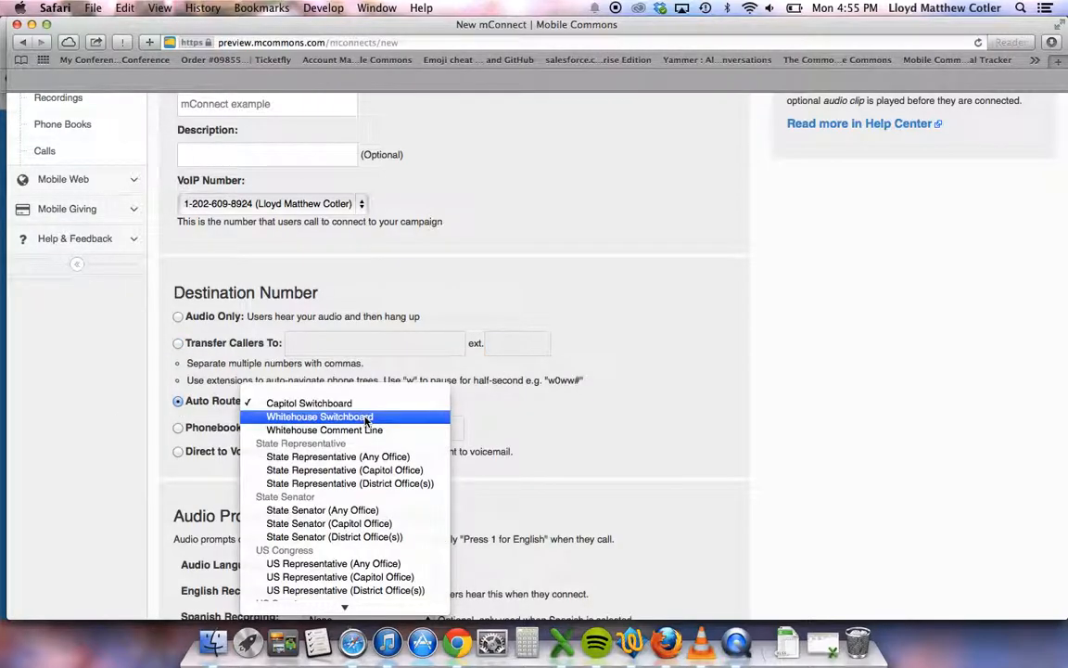
scroll(352, 471, down, 2)
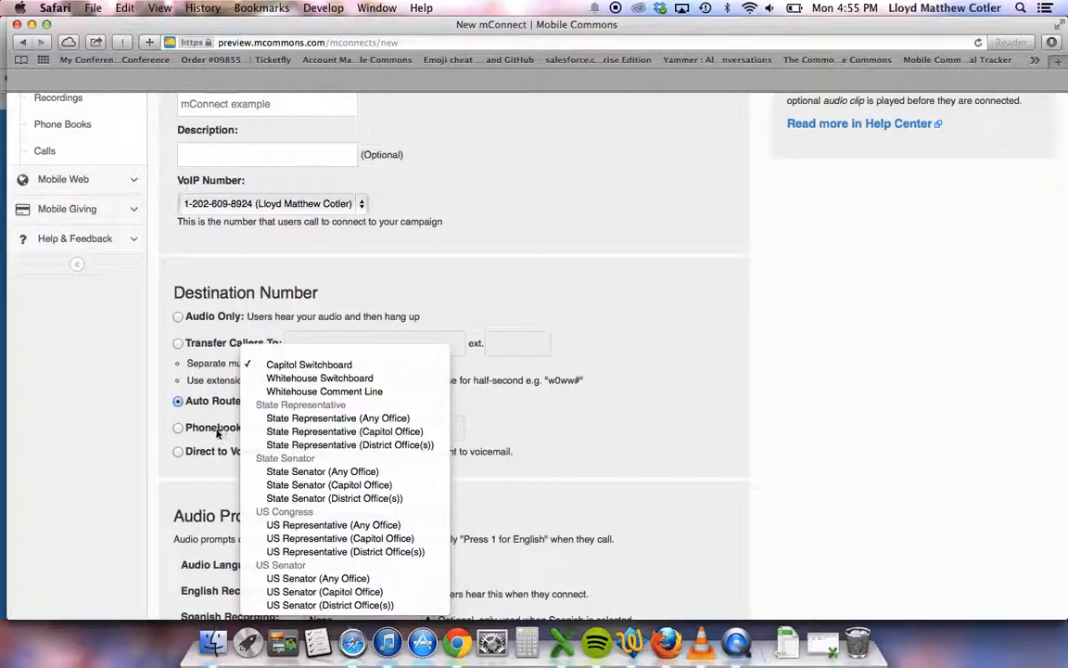
click(197, 392)
Try the Phonebook destination, ending with Direct to Voicemail as the destination for callers
click(196, 433)
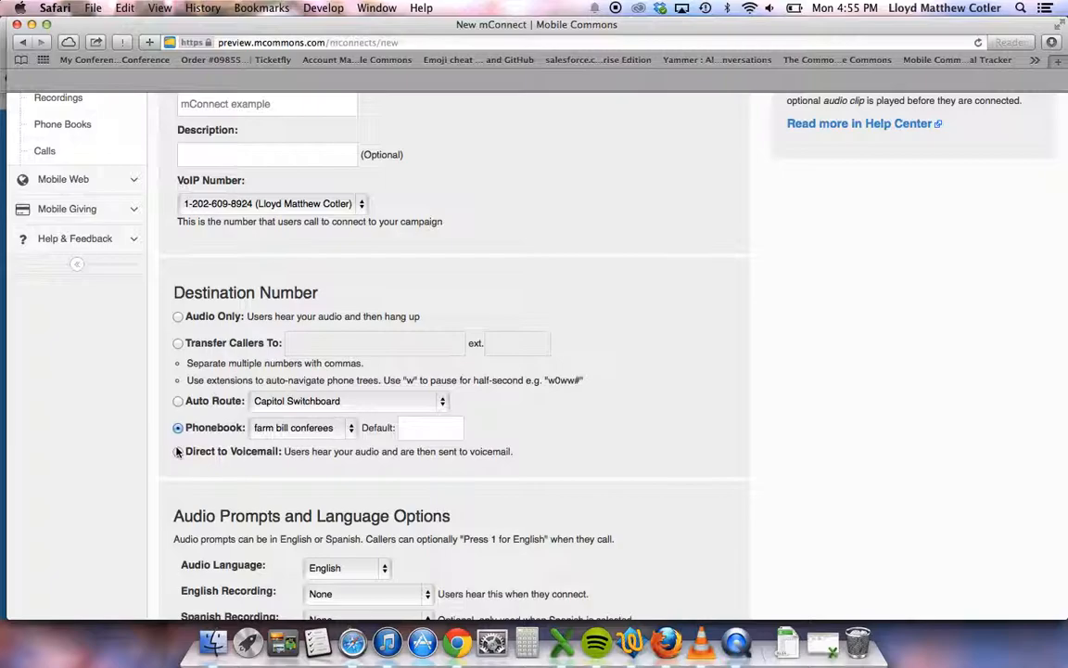
click(177, 451)
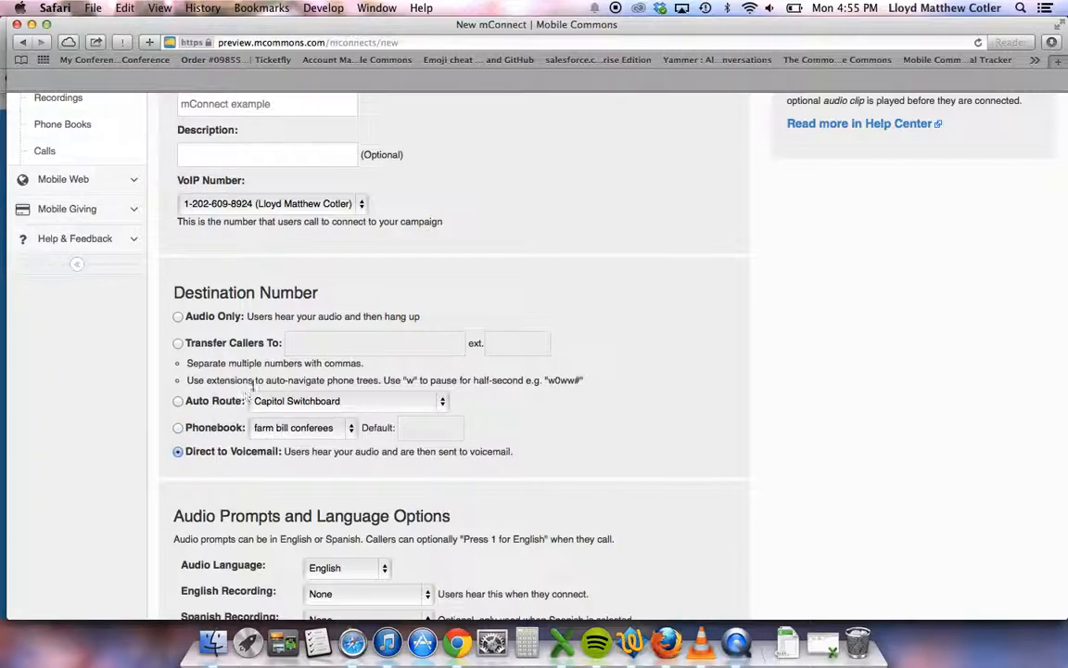
Keep English as the audio language and set the English recording to call_to_record_2797.mp3
scroll(250, 387, down, 3)
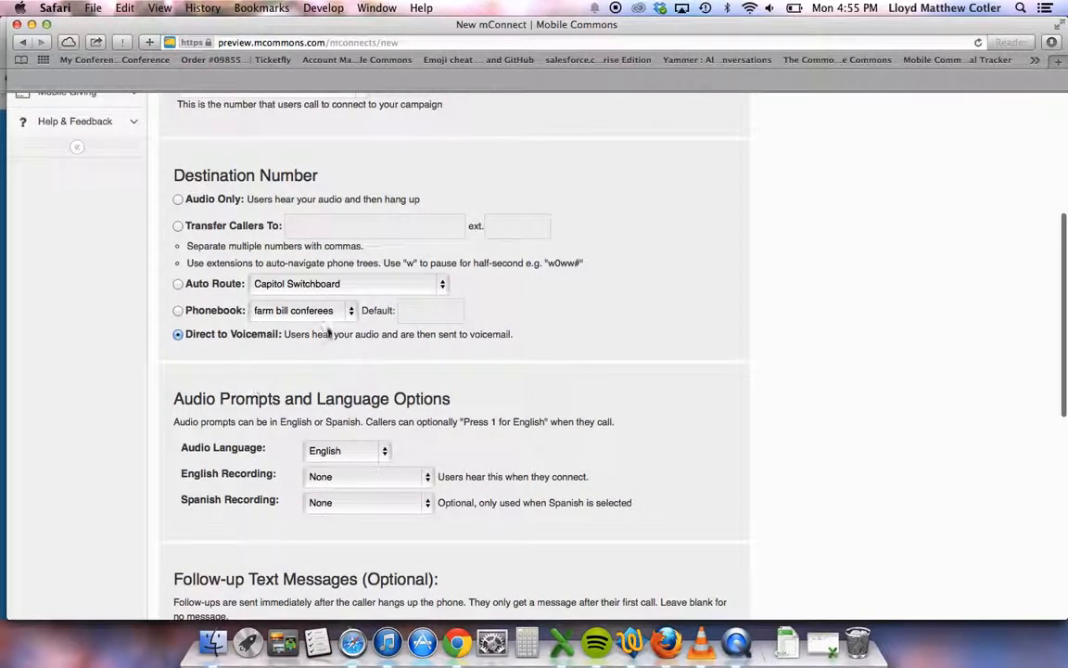
scroll(293, 293, down, 3)
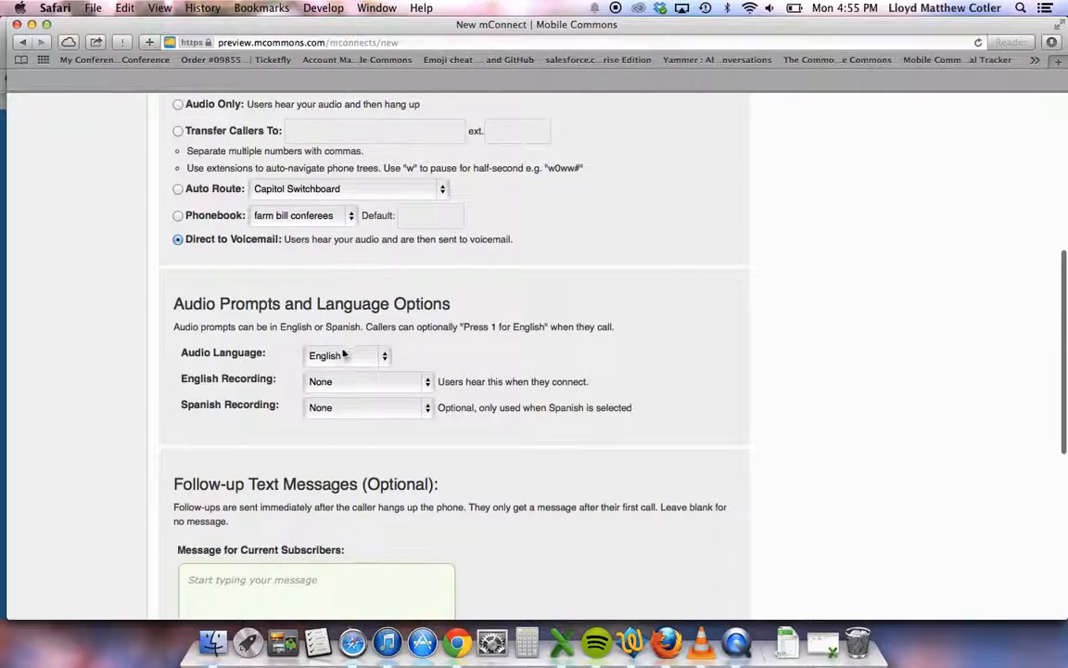
click(346, 356)
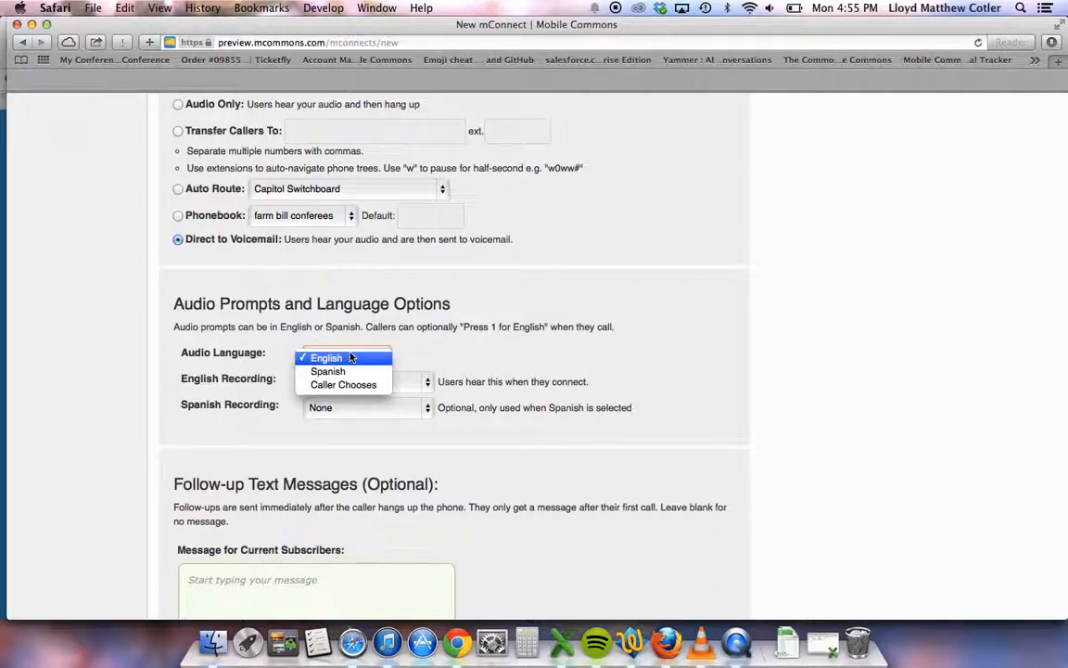
click(432, 330)
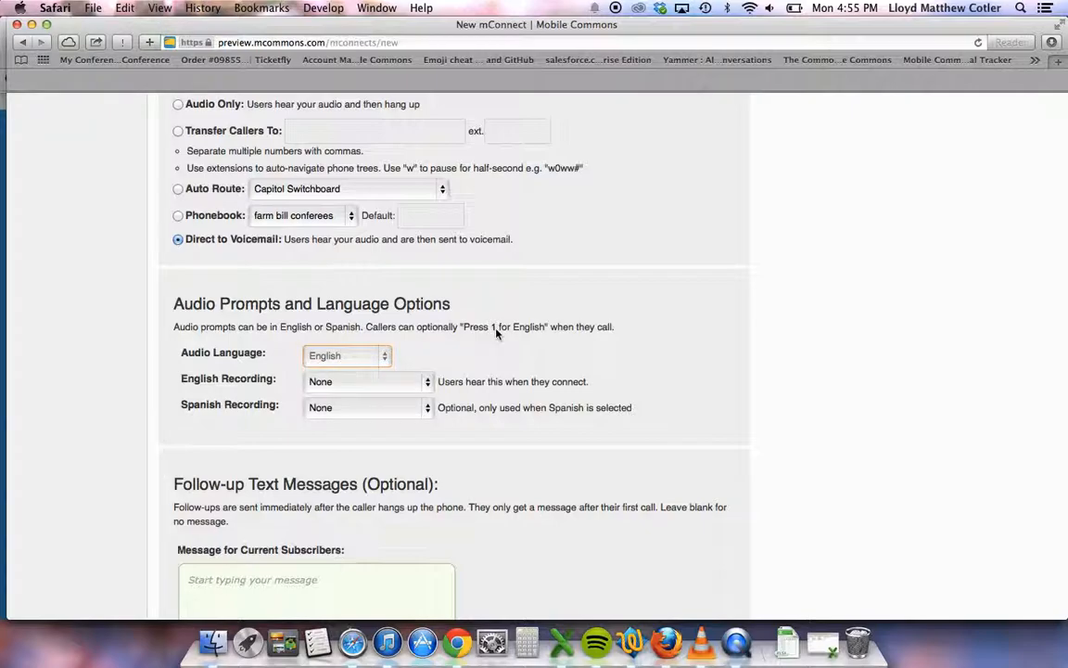
click(378, 380)
click(364, 397)
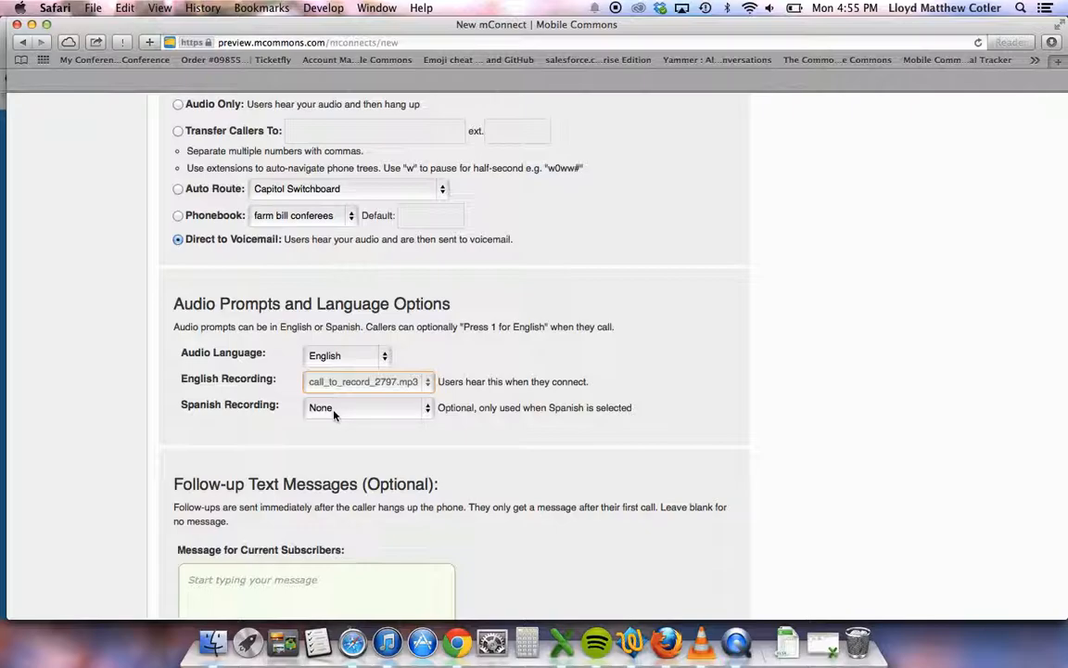
Write the current-subscriber follow-up "Thank you for calling - tell your friends to call", the campaign phone number, and "to take action now!"
scroll(265, 409, down, 2)
scroll(265, 408, down, 3)
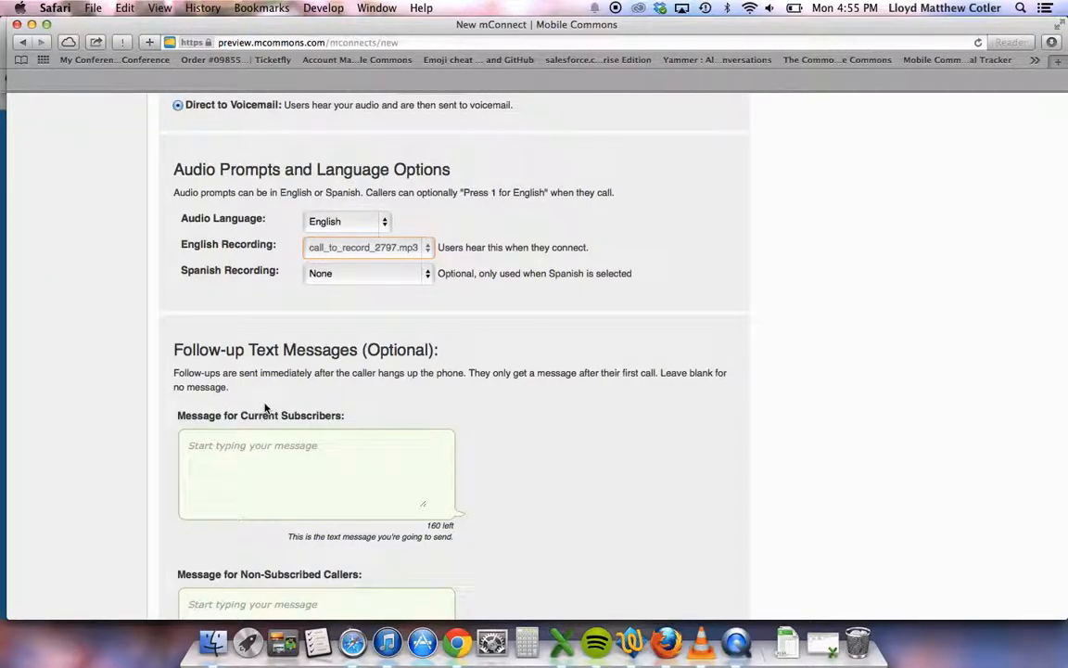
scroll(265, 408, down, 4)
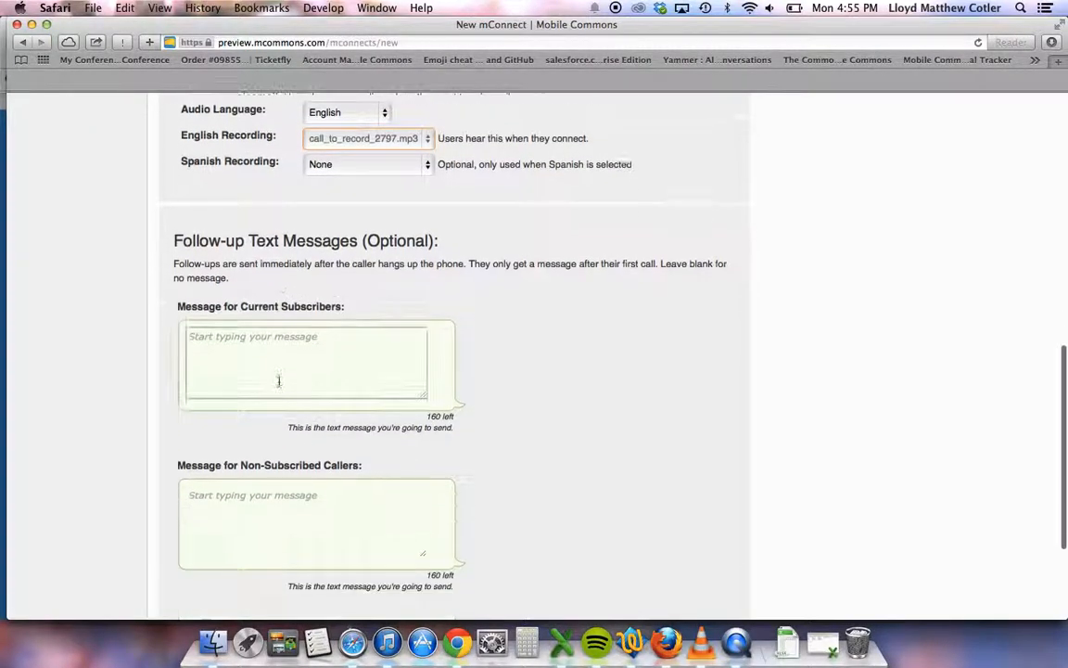
click(370, 356)
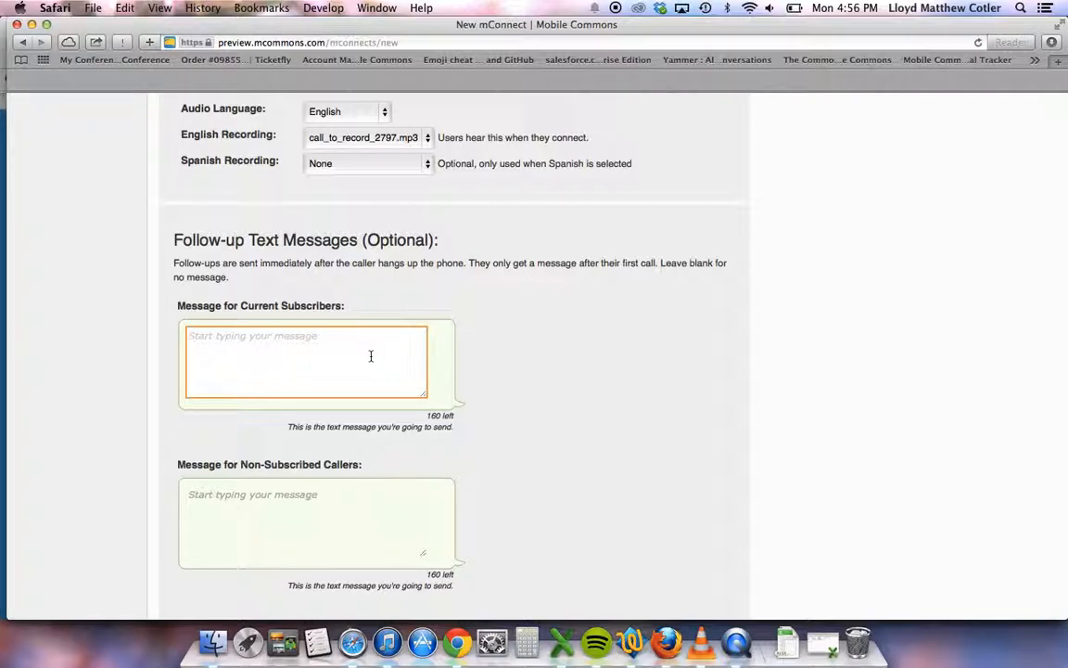
text(Thank you for)
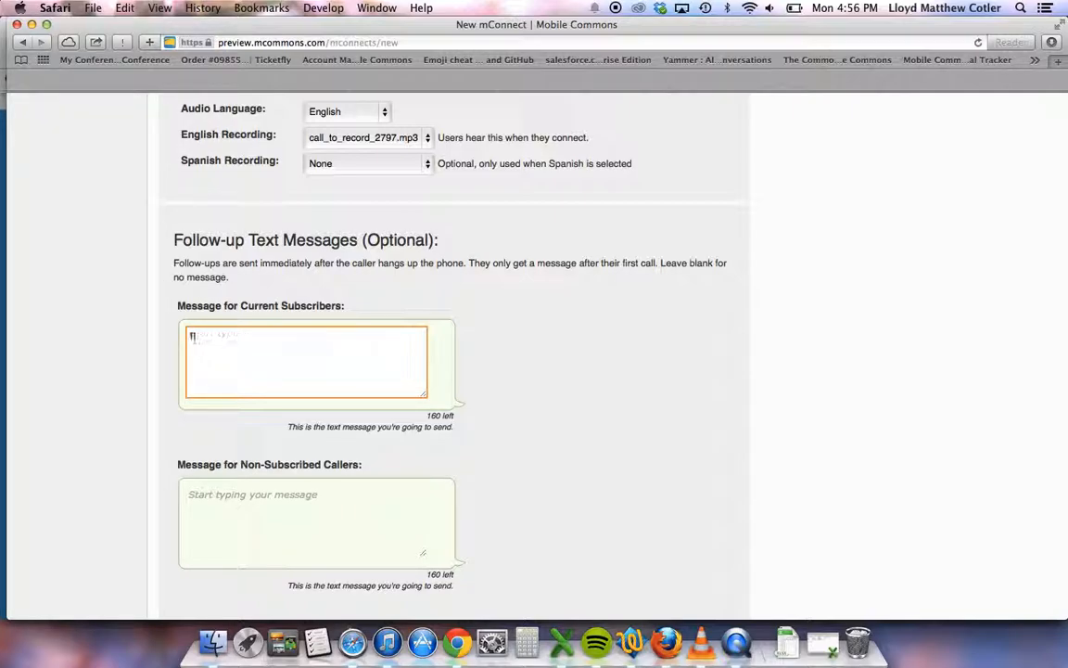
text( calling - tell your f)
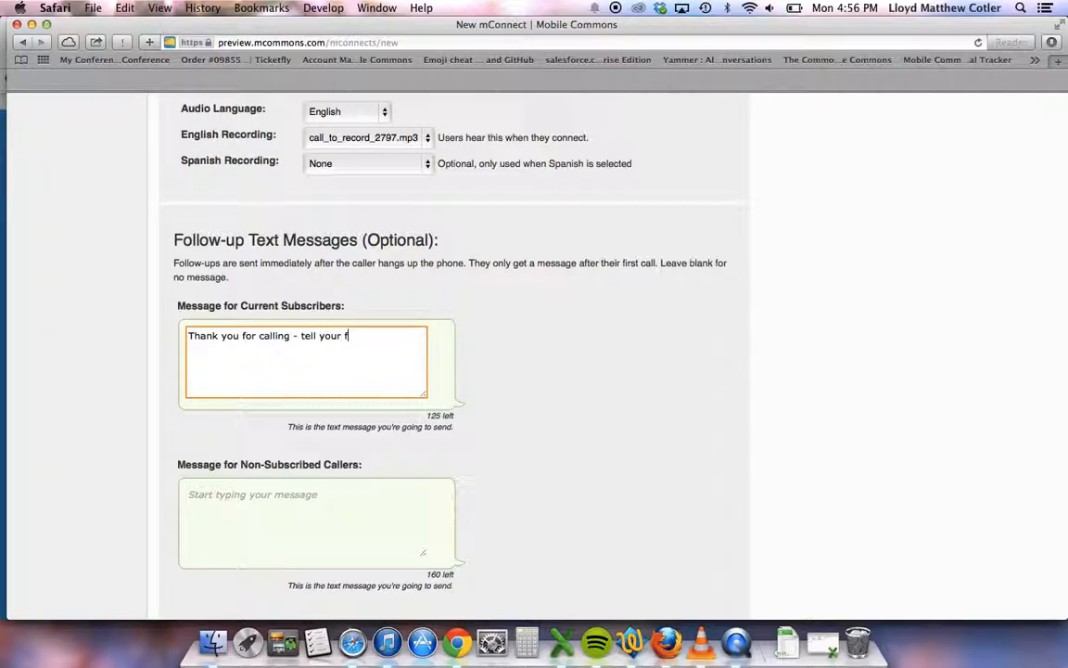
text(riends to call 888)
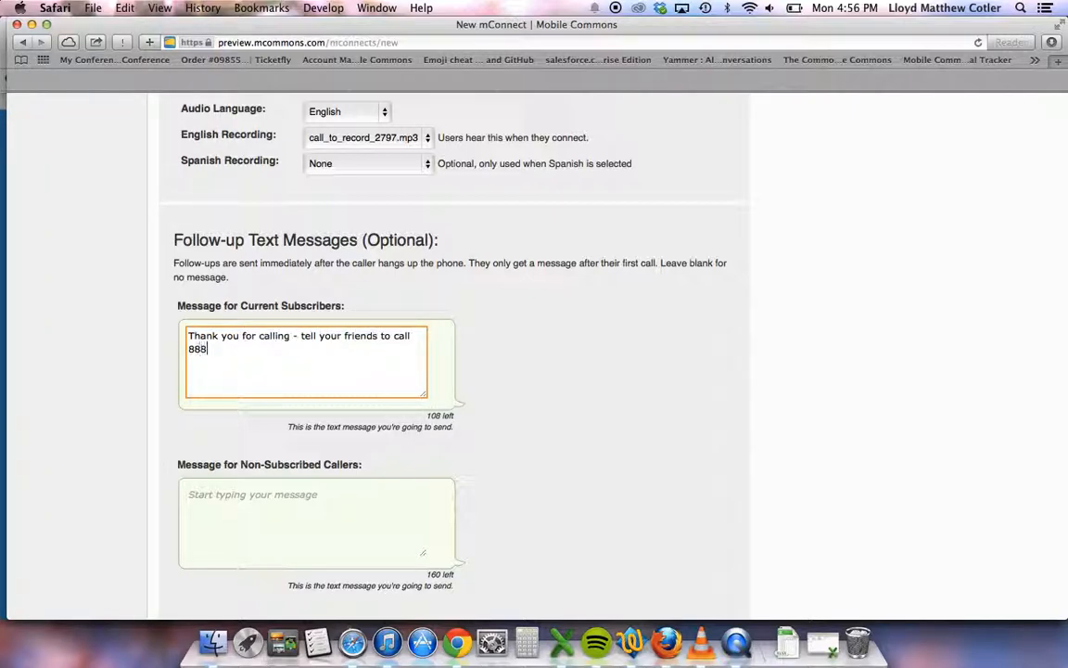
text(-123-4567 to take action now!)
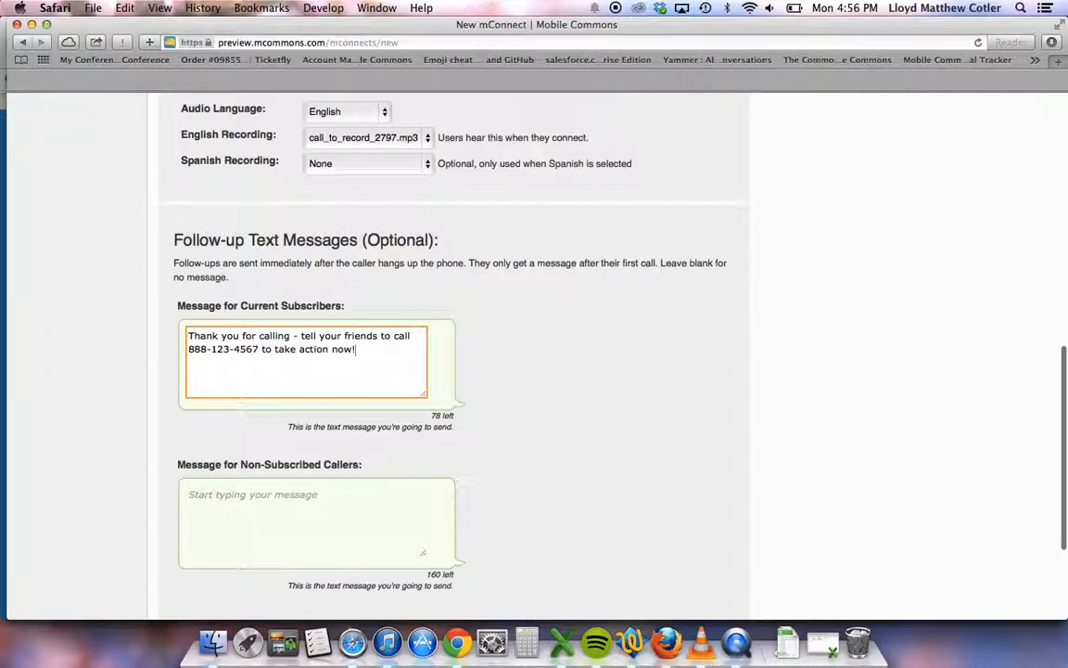
Write the follow-up for non-subscribed callers: "Thanks for calling - to get more updates from us text KEYWORD."
click(324, 525)
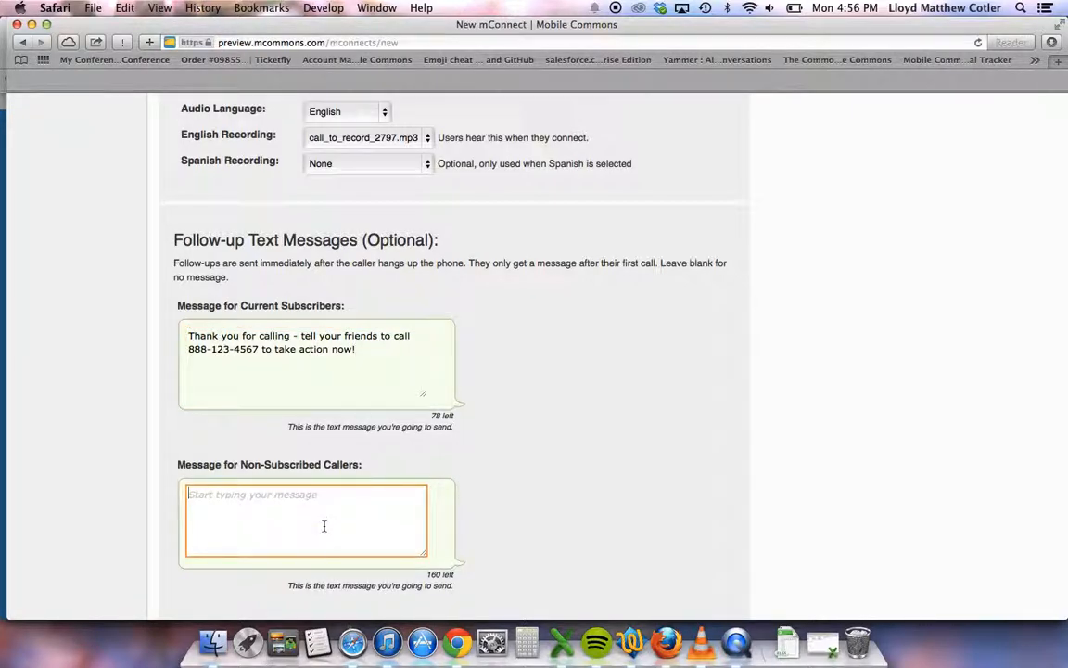
text(Thanks for )
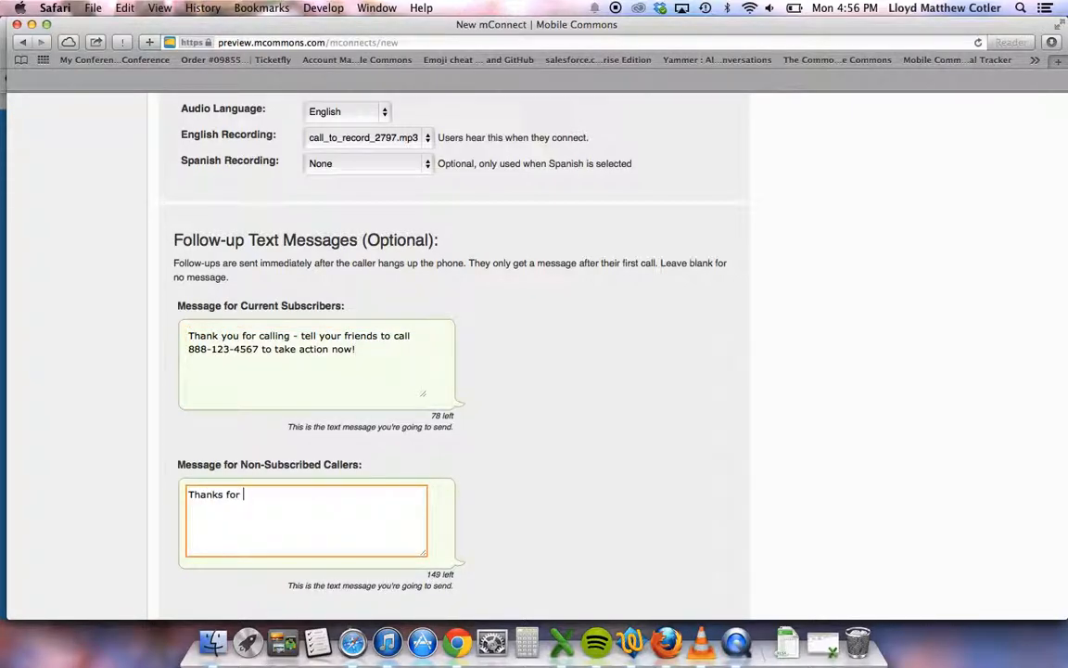
text(calling - to get more updates fr)
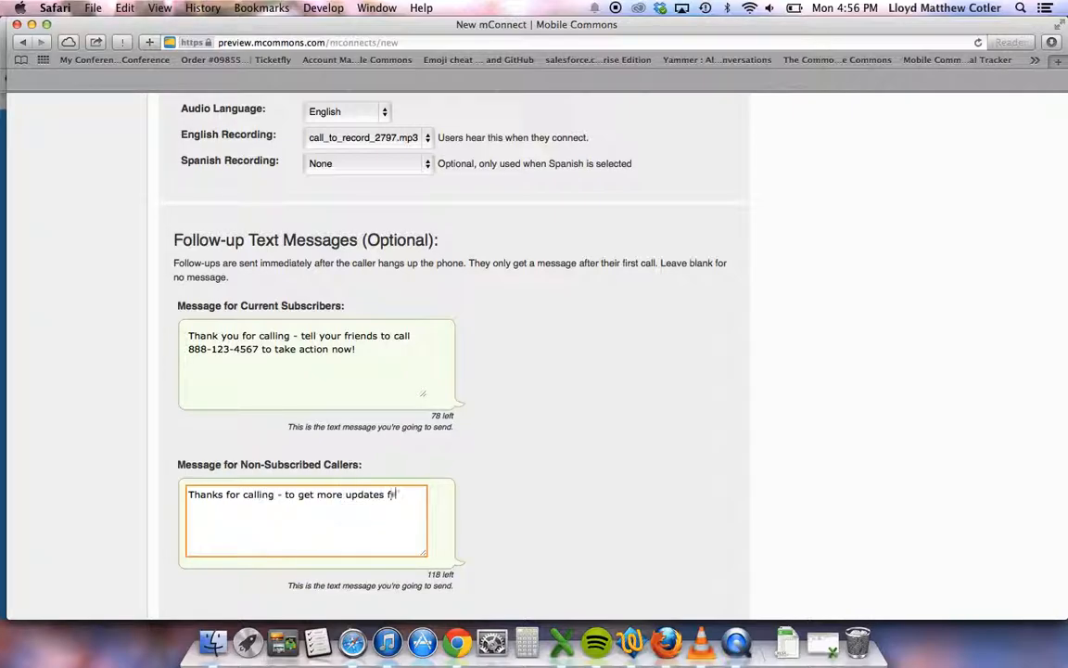
text(om us text KEYE)
key(BackSpace)
text(WORD.)
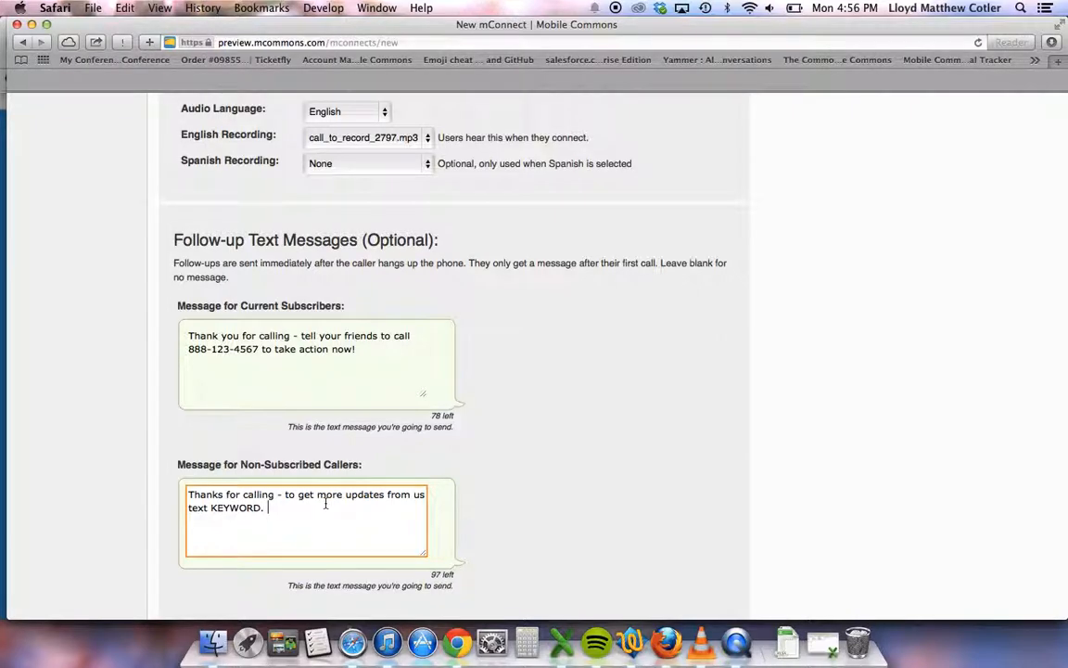
Expand the Advanced Behavior settings of the new mConnect to view its voicemail, postal code and failover options
scroll(325, 504, down, 5)
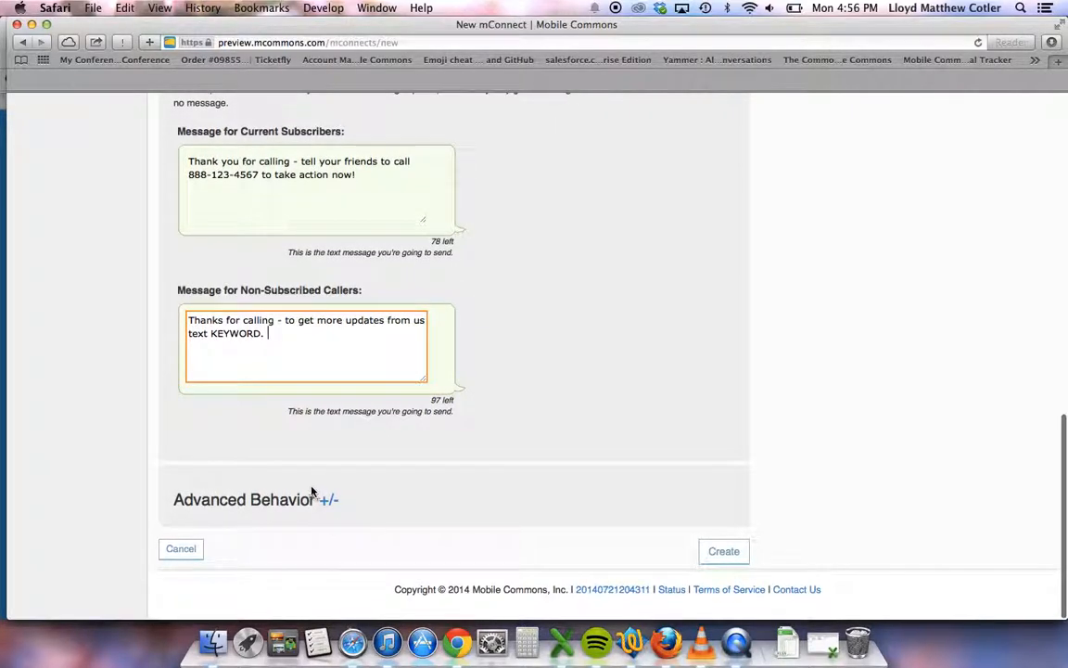
click(327, 500)
scroll(475, 358, down, 1)
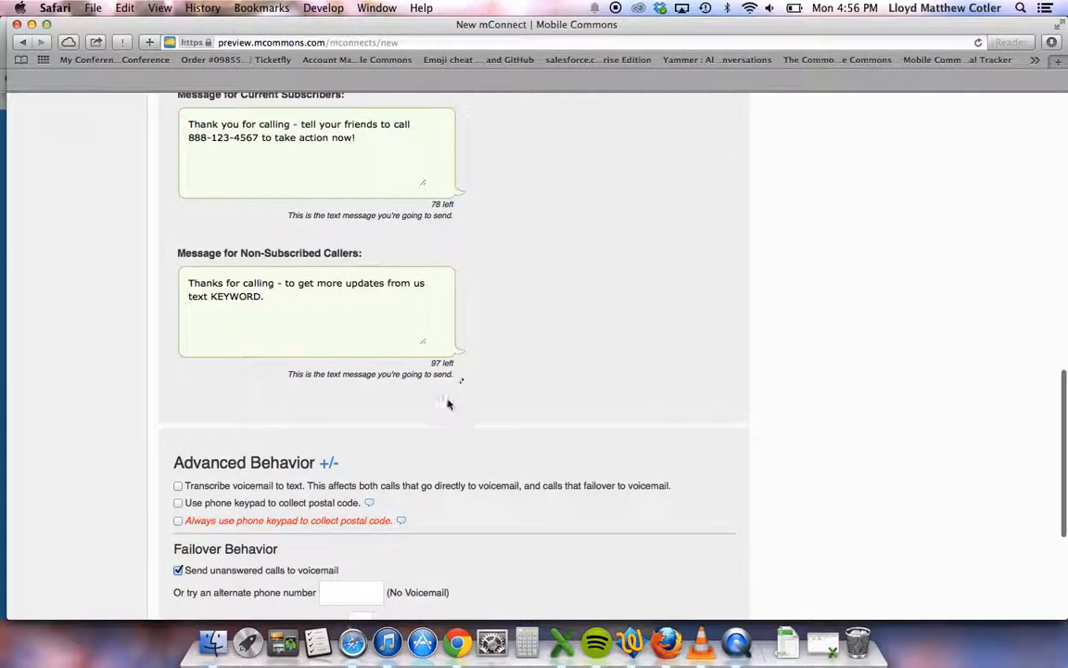
Review the voicemail, postal code and failover options, leave the failover message blank, and create the mConnect
scroll(448, 402, down, 1)
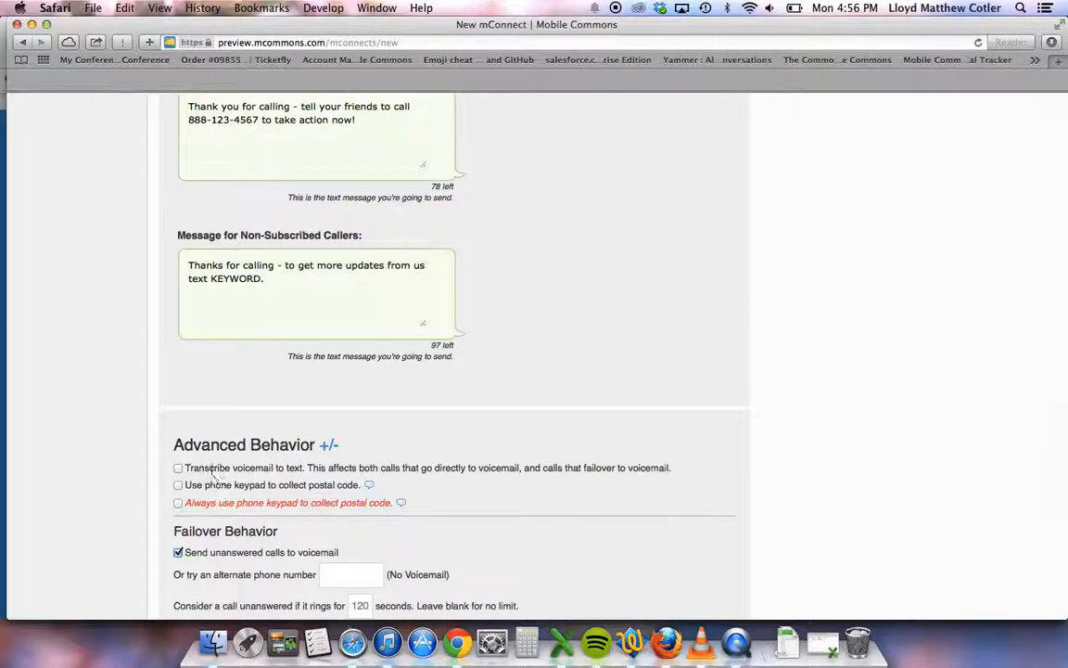
scroll(162, 396, down, 5)
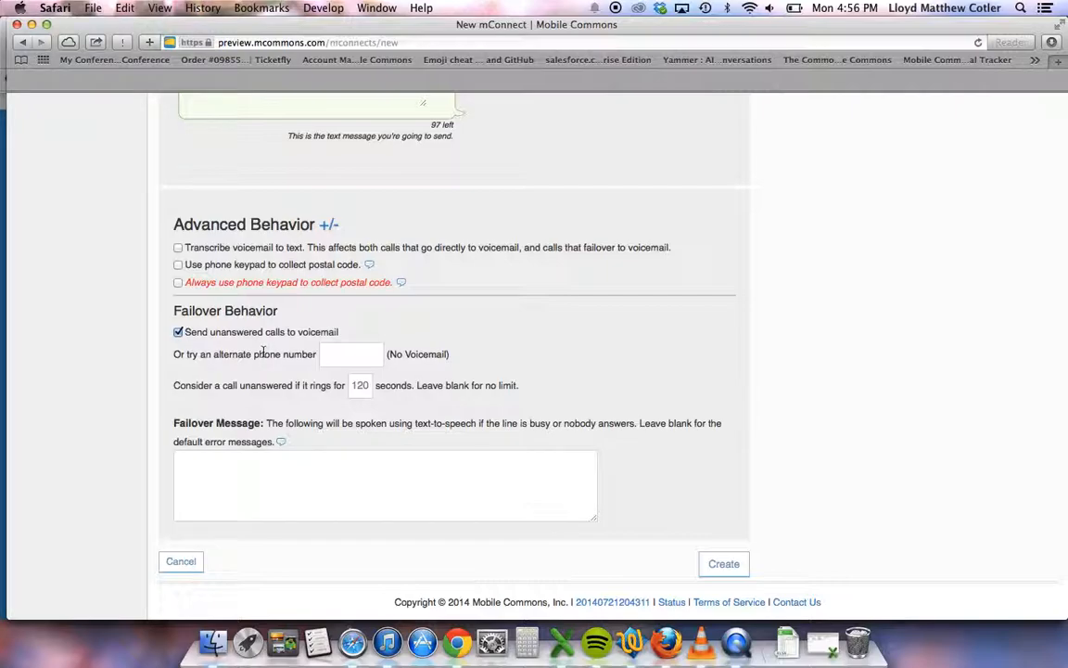
click(290, 468)
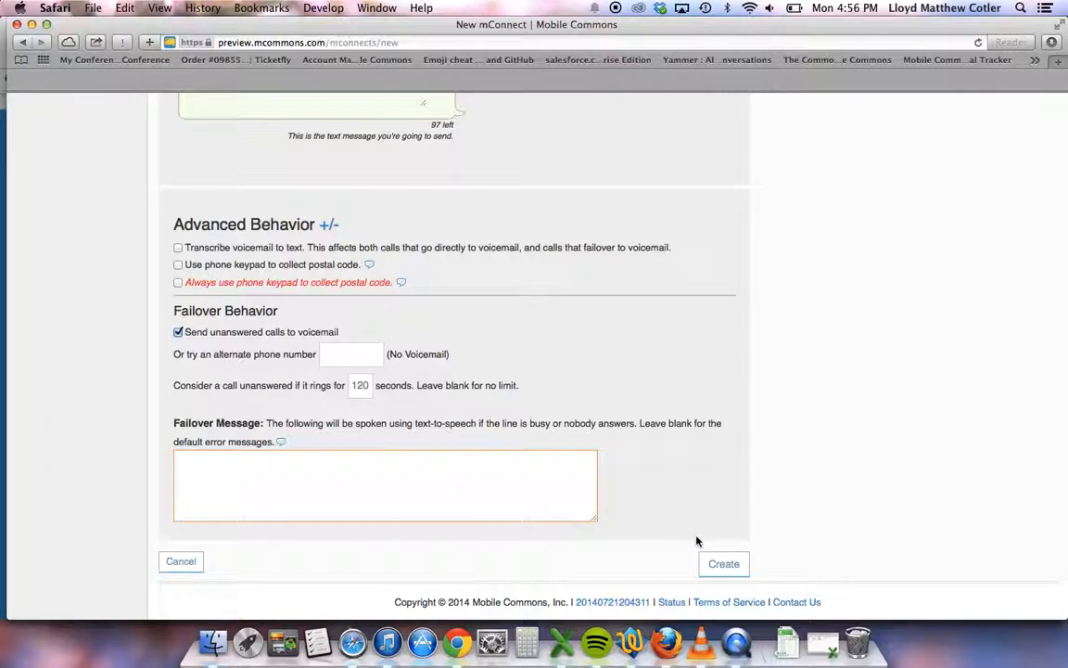
scroll(697, 542, up, 10)
scroll(696, 541, down, 10)
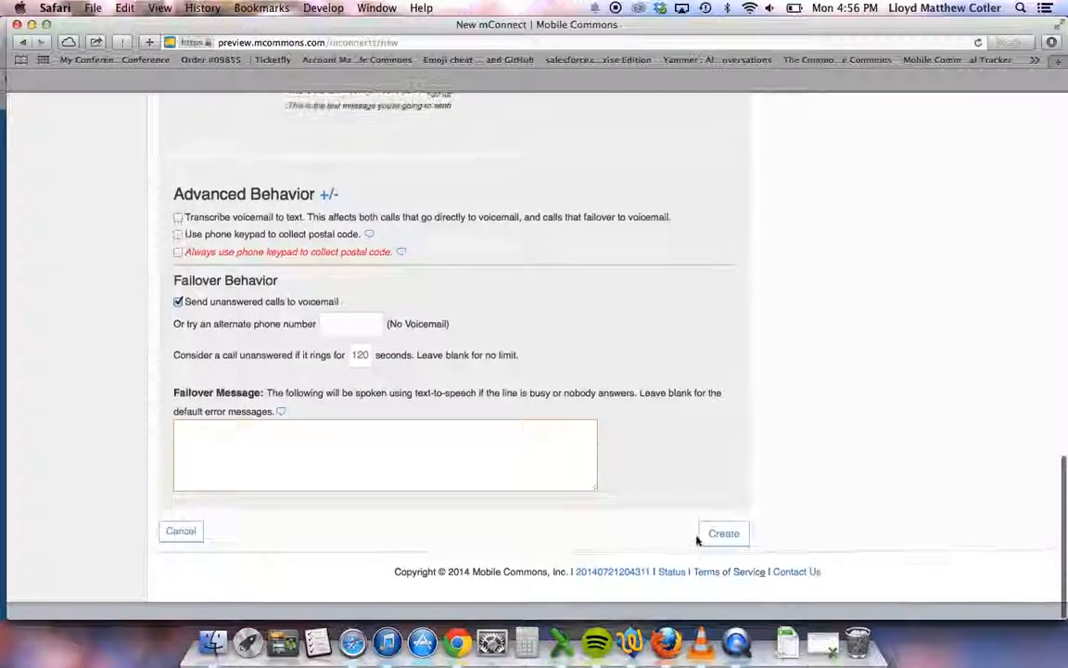
click(737, 552)
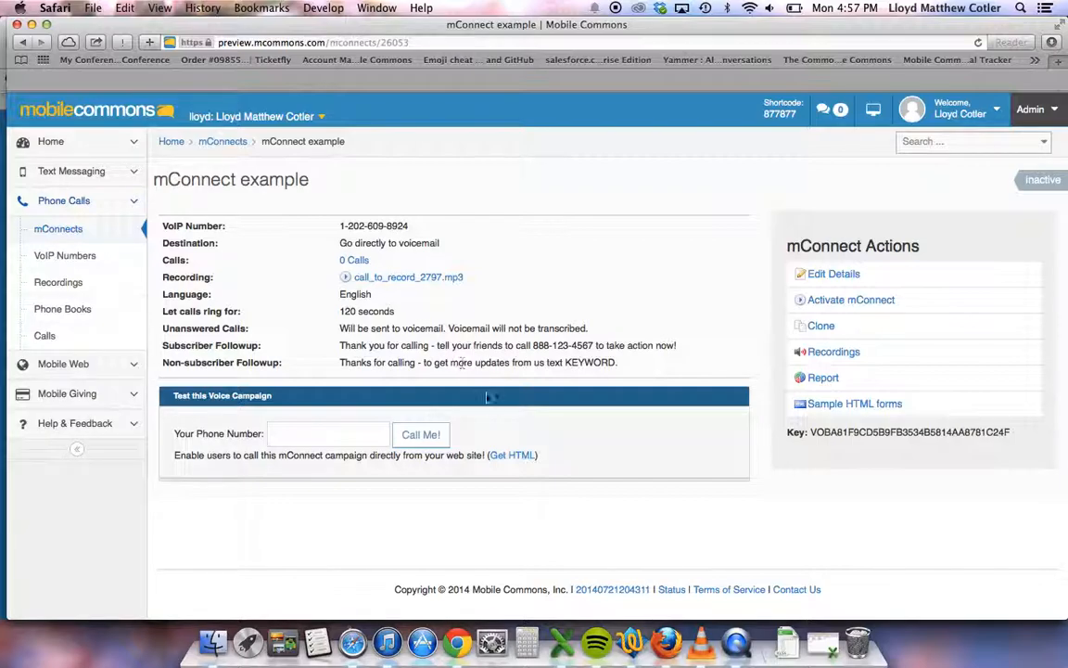
Activate the mConnect example campaign and go to the phone number entry for testing the voice campaign
click(849, 301)
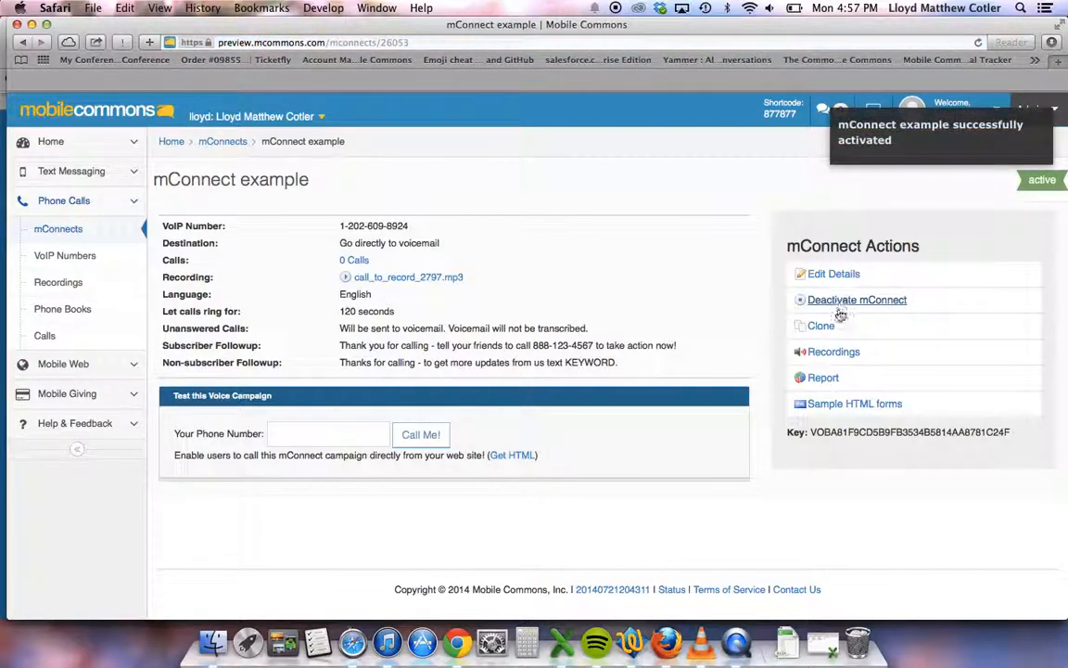
click(269, 432)
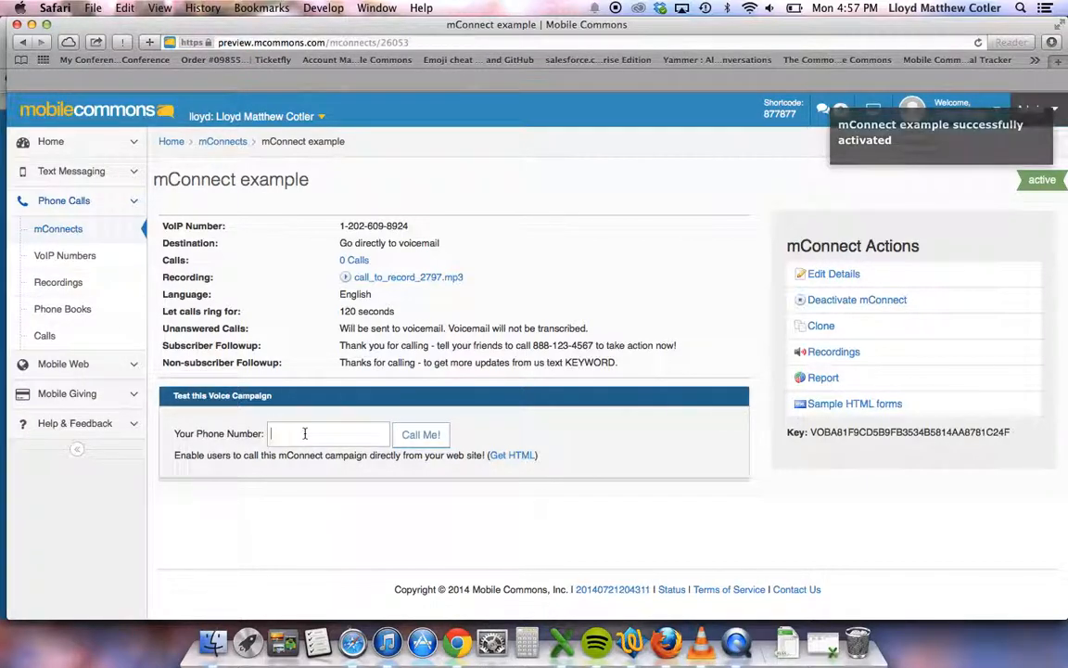